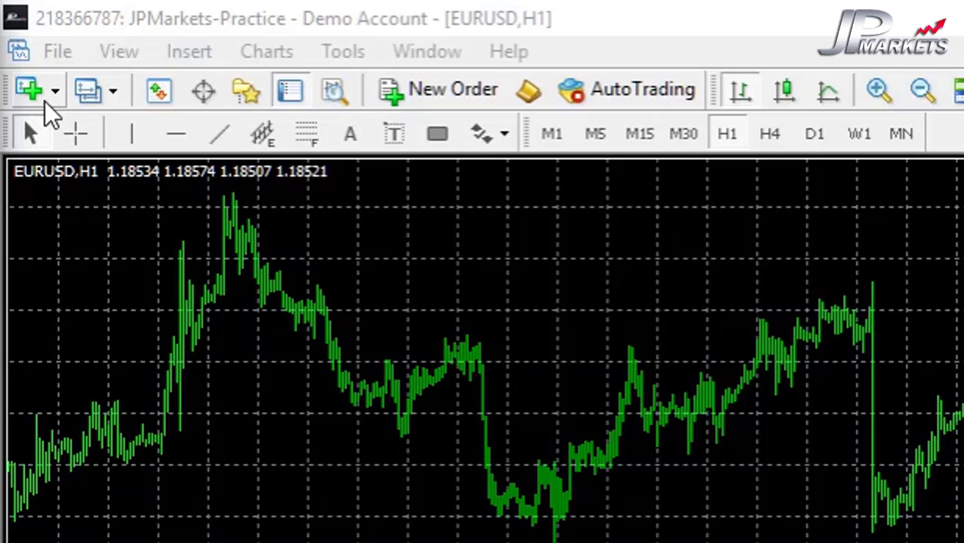
Step: Open a new chart for NZDJPY- from the FX 2 symbol group
{"action": "left_click", "coordinate": [45, 102]}
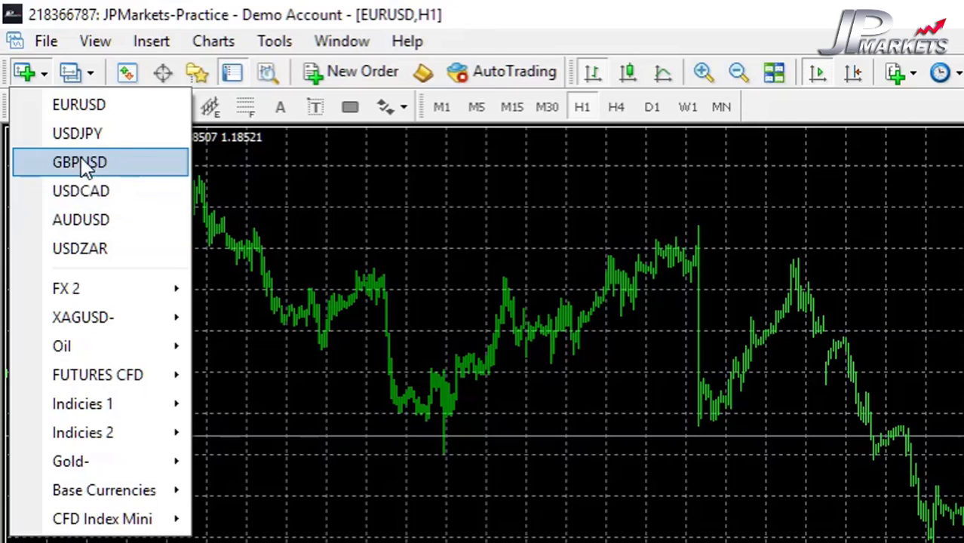
{"action": "mouse_move", "coordinate": [80, 291]}
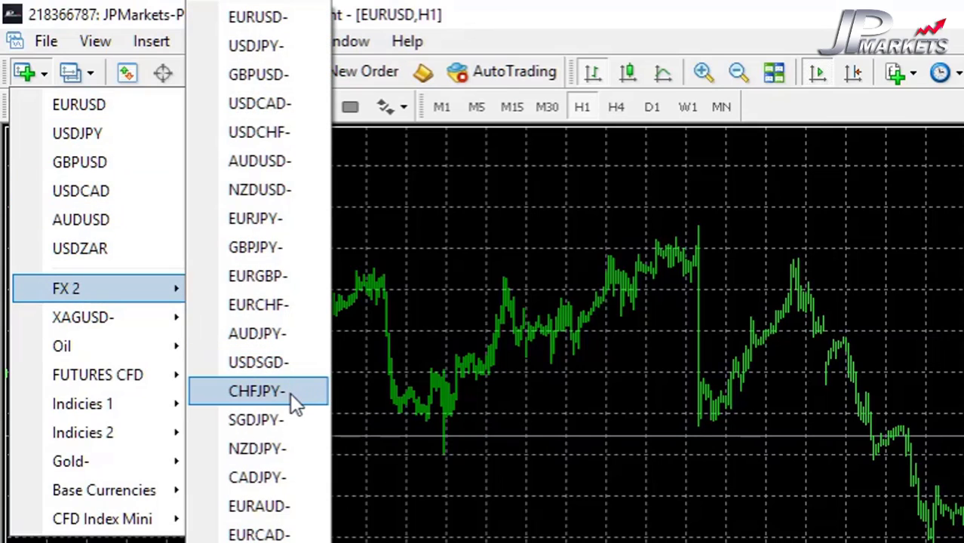
{"action": "left_click", "coordinate": [265, 451]}
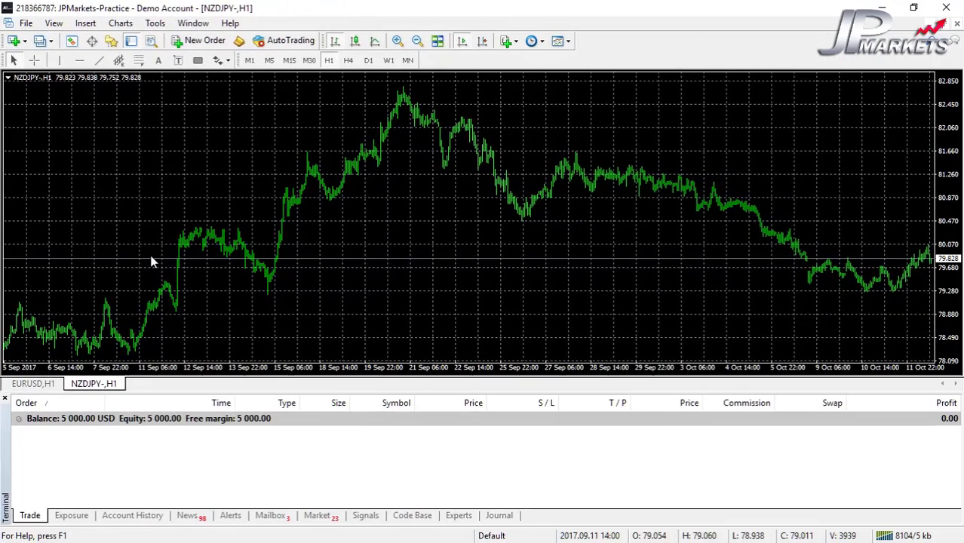
Step: Load the British Pound chart profile, and return to the Default profile
{"action": "left_click", "coordinate": [44, 48]}
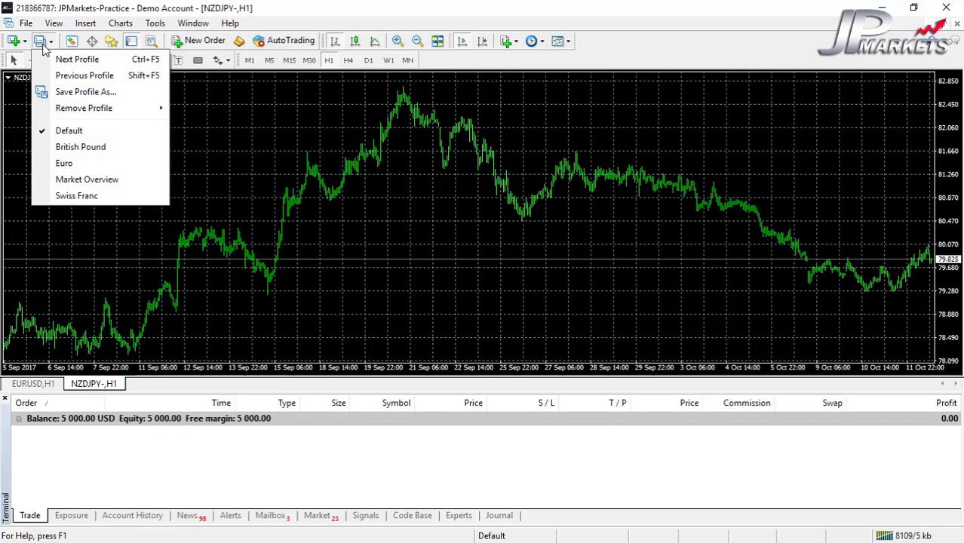
{"action": "left_click", "coordinate": [89, 148]}
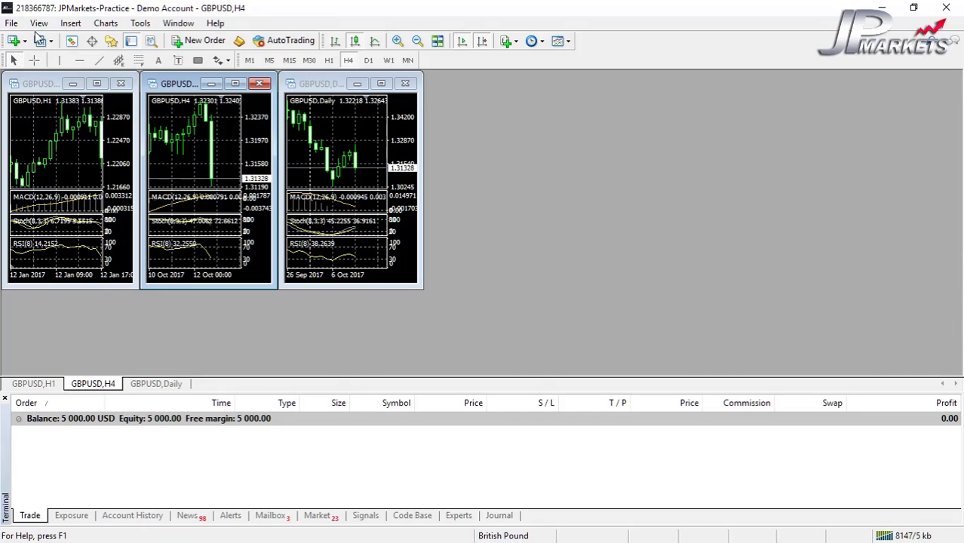
{"action": "left_click", "coordinate": [40, 41]}
{"action": "left_click", "coordinate": [78, 130]}
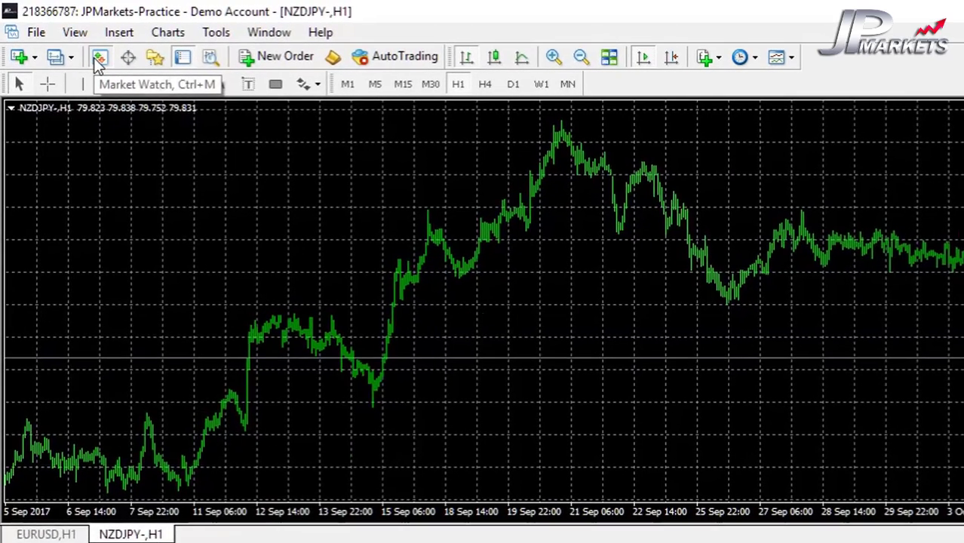
Step: Toggle the Market Watch window on and off, and leave it displayed beside the NZDJPY- chart
{"action": "left_click", "coordinate": [70, 41]}
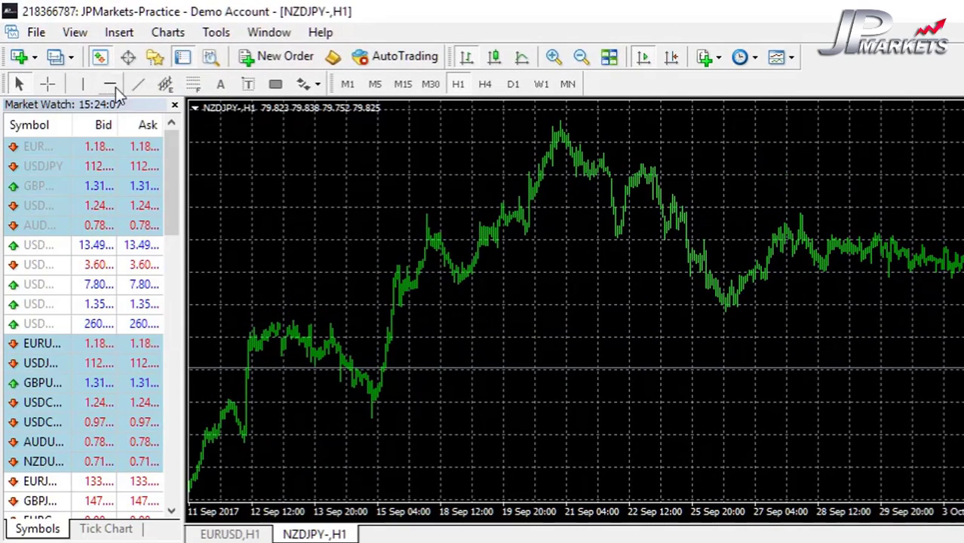
{"action": "left_click", "coordinate": [98, 59]}
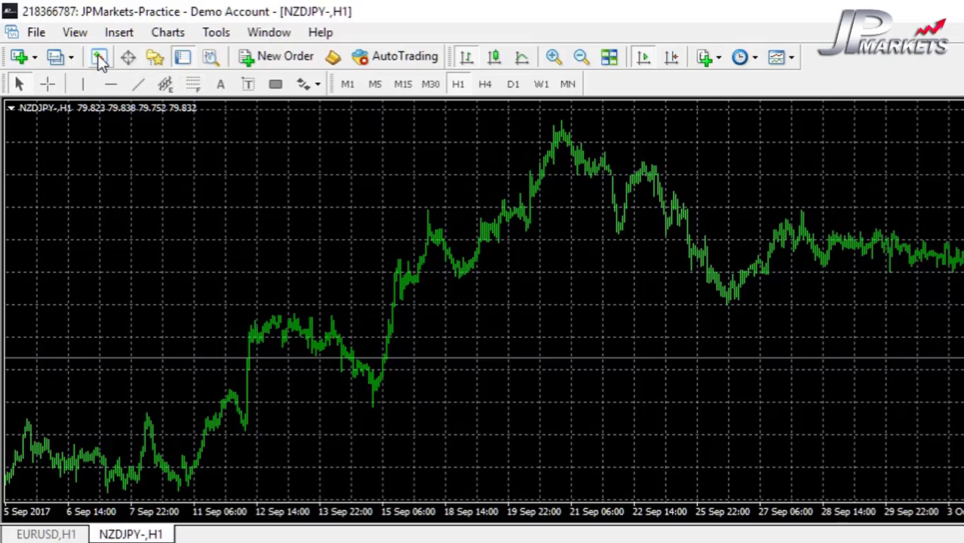
{"action": "left_click", "coordinate": [99, 58]}
{"action": "left_click", "coordinate": [100, 60]}
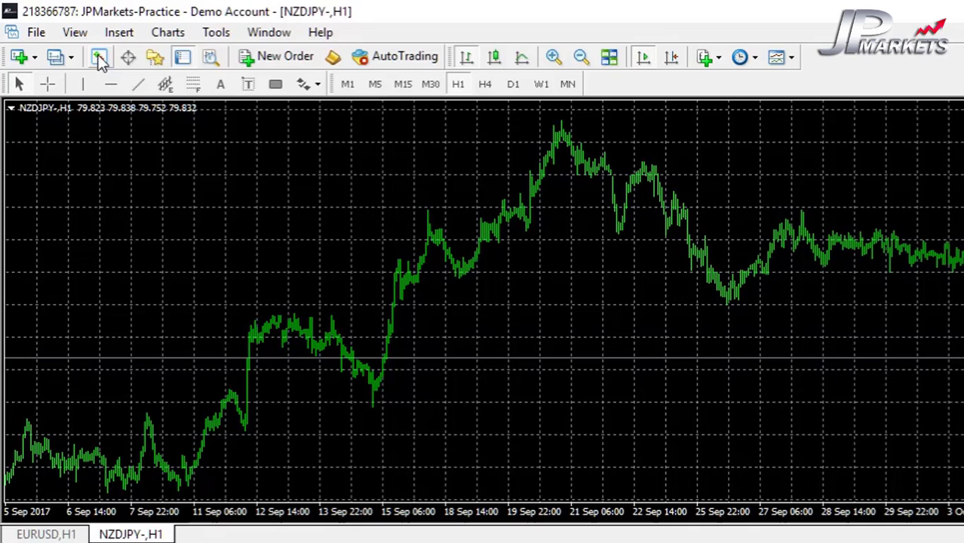
{"action": "left_click", "coordinate": [99, 59]}
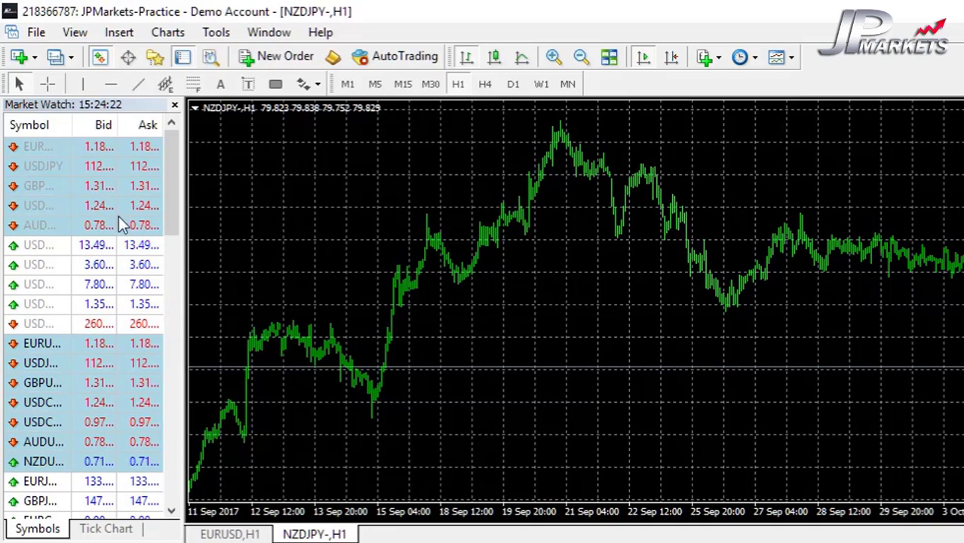
Step: Open the full Symbols list from Market Watch and bring its first symbol groups into view
{"action": "right_click", "coordinate": [83, 240]}
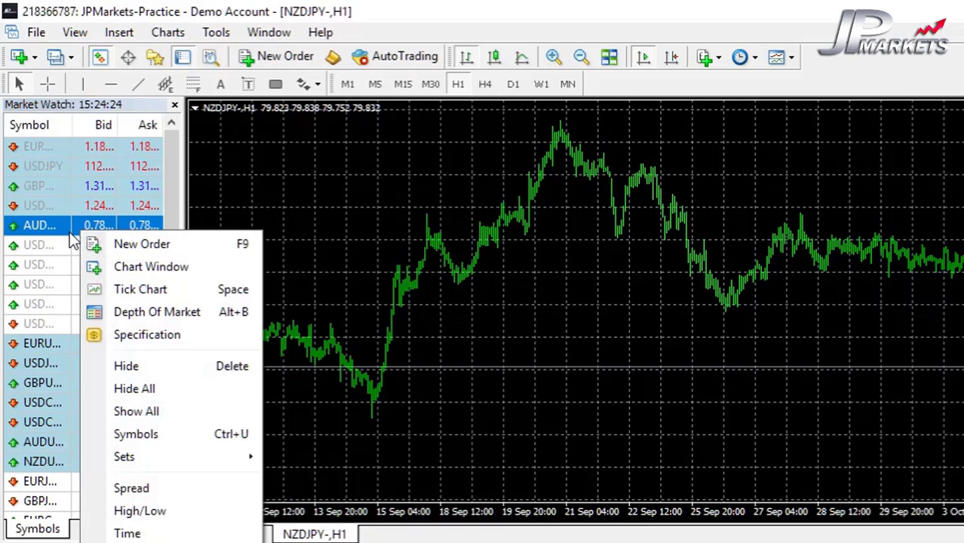
{"action": "left_click", "coordinate": [140, 436]}
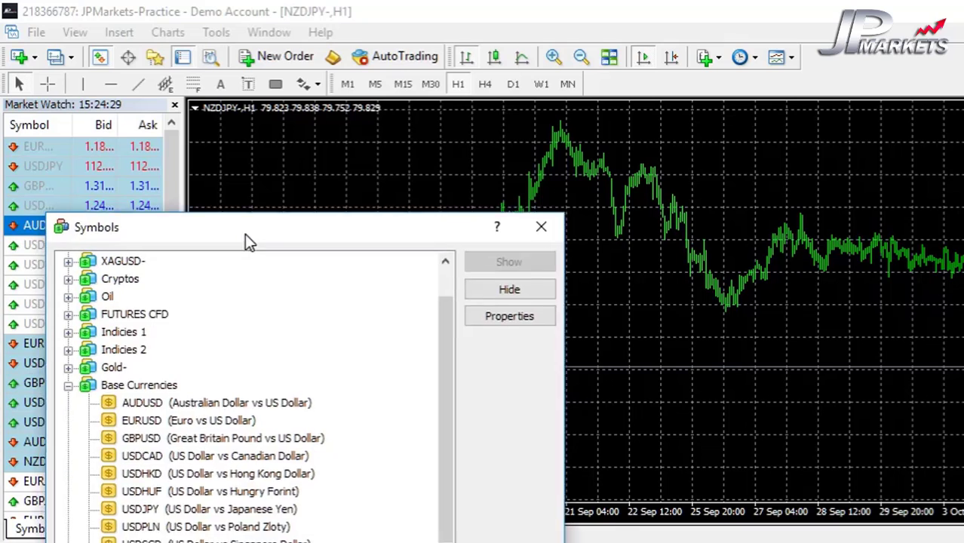
{"action": "left_click_drag", "start_coordinate": [244, 234], "coordinate": [296, 192]}
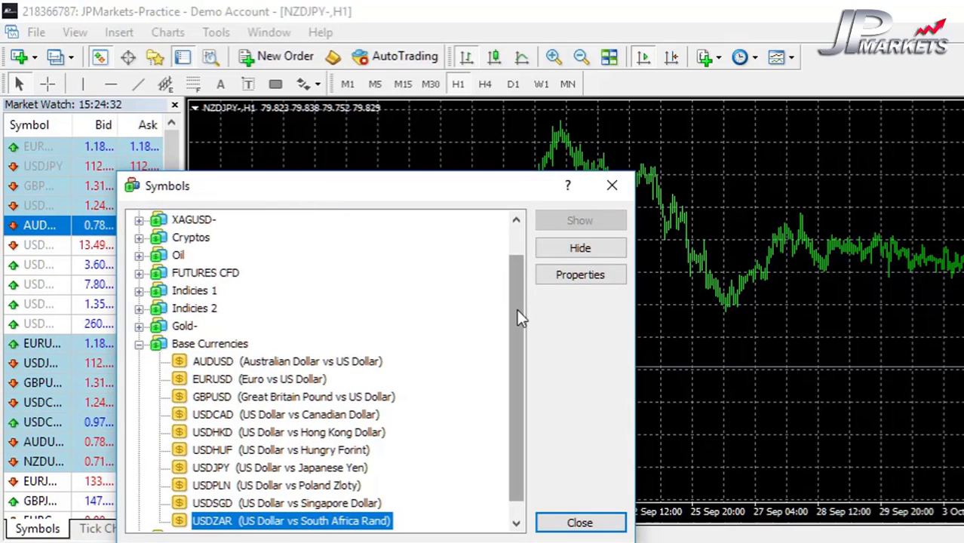
{"action": "left_click_drag", "start_coordinate": [517, 318], "coordinate": [525, 267]}
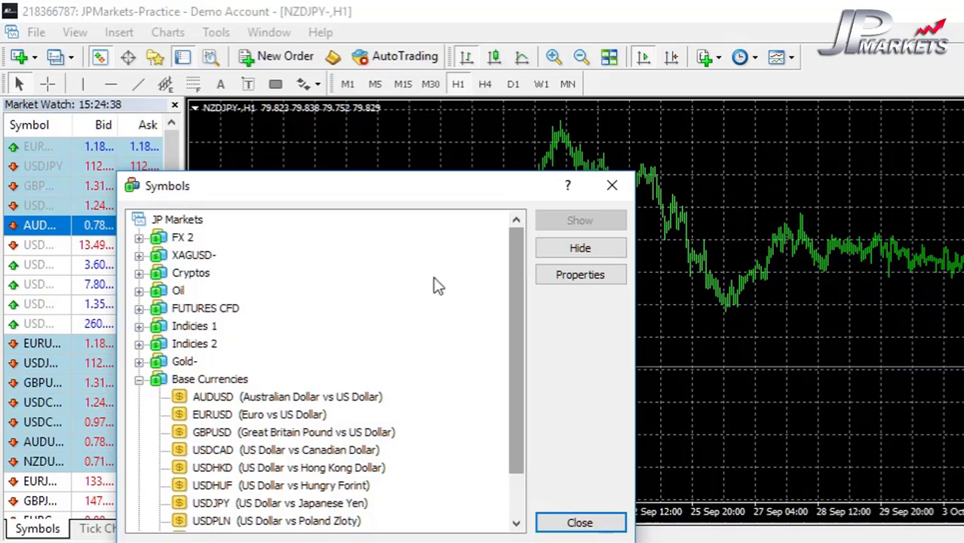
Step: Expand the FX 2 group and examine the currency pairs it offers
{"action": "left_click", "coordinate": [138, 240]}
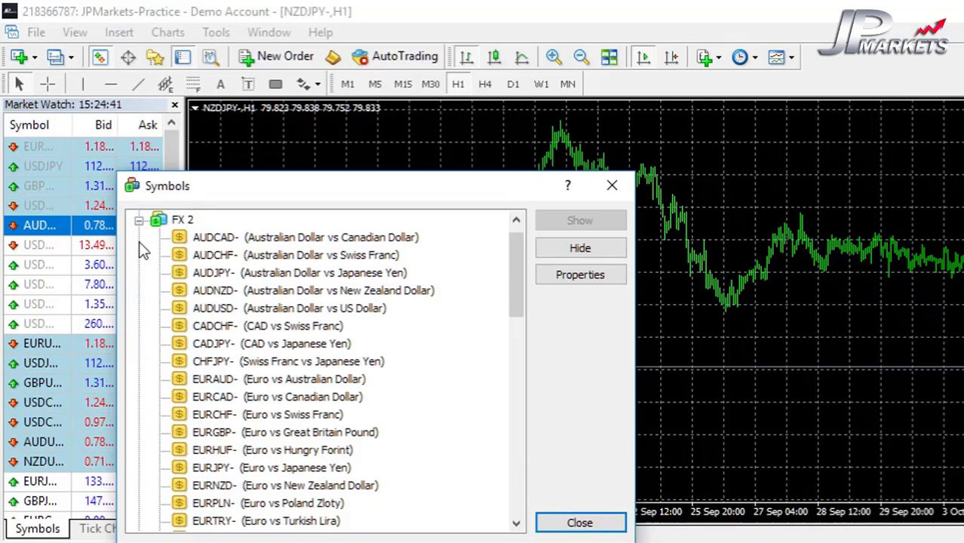
{"action": "scroll", "coordinate": [299, 376], "scroll_direction": "down", "scroll_amount": 3}
{"action": "scroll", "coordinate": [298, 375], "scroll_direction": "down", "scroll_amount": 7}
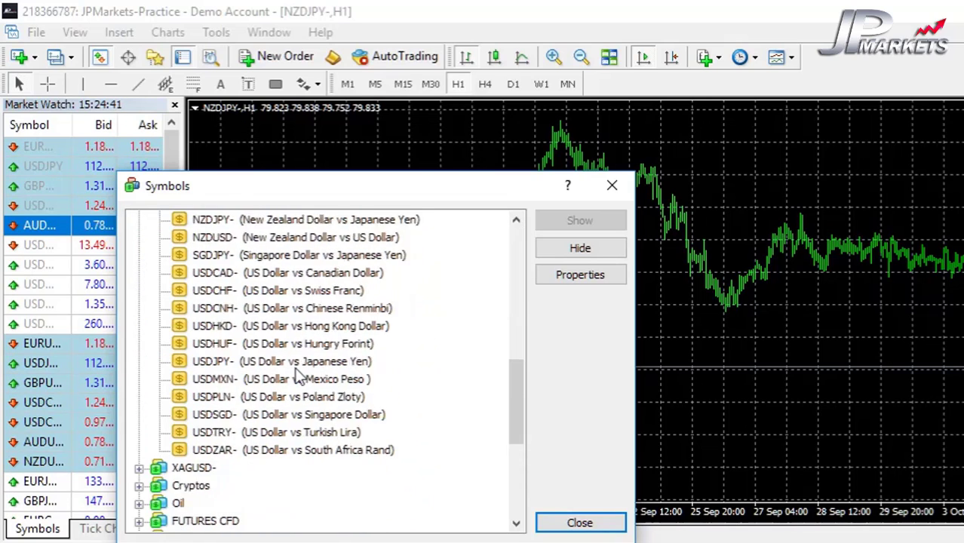
{"action": "scroll", "coordinate": [299, 376], "scroll_direction": "up", "scroll_amount": 5}
{"action": "scroll", "coordinate": [299, 376], "scroll_direction": "up", "scroll_amount": 6}
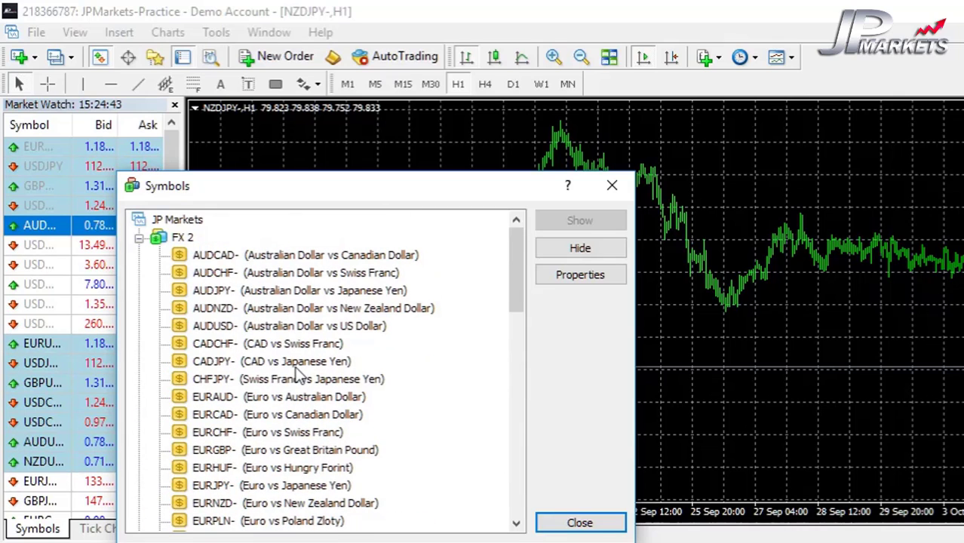
{"action": "scroll", "coordinate": [273, 313], "scroll_direction": "down", "scroll_amount": 2}
{"action": "scroll", "coordinate": [275, 313], "scroll_direction": "down", "scroll_amount": 10}
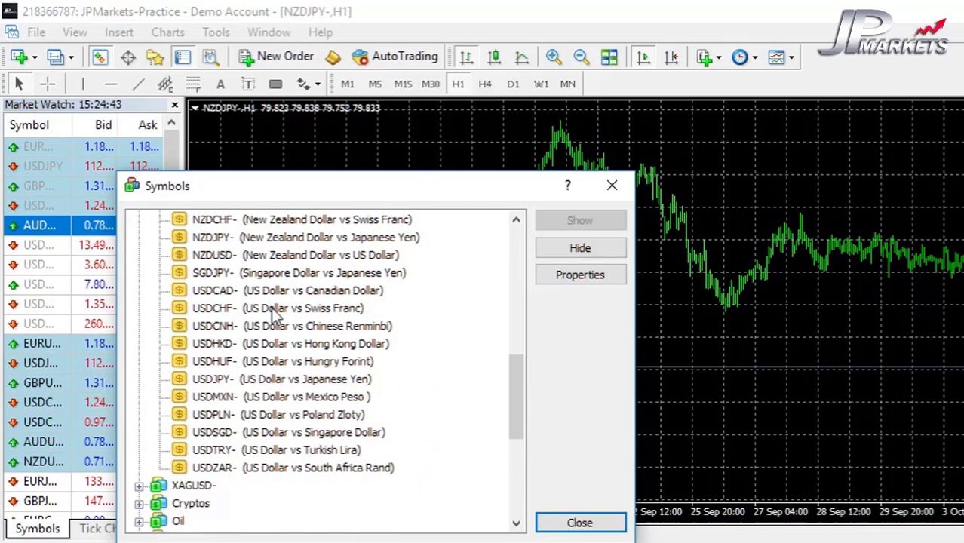
Step: Enable the BTCUSD symbol in the Cryptos group and close the Symbols list
{"action": "left_click", "coordinate": [138, 344]}
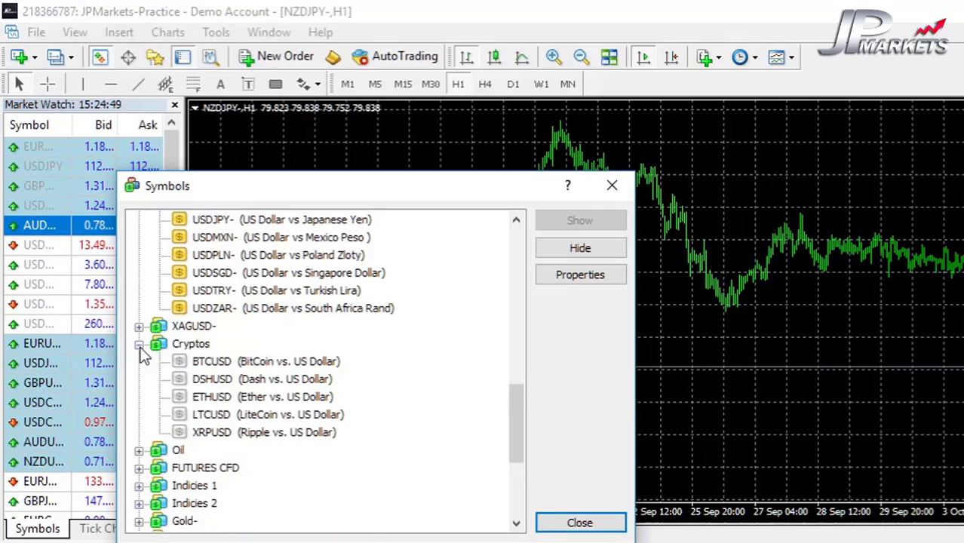
{"action": "double_click", "coordinate": [212, 367]}
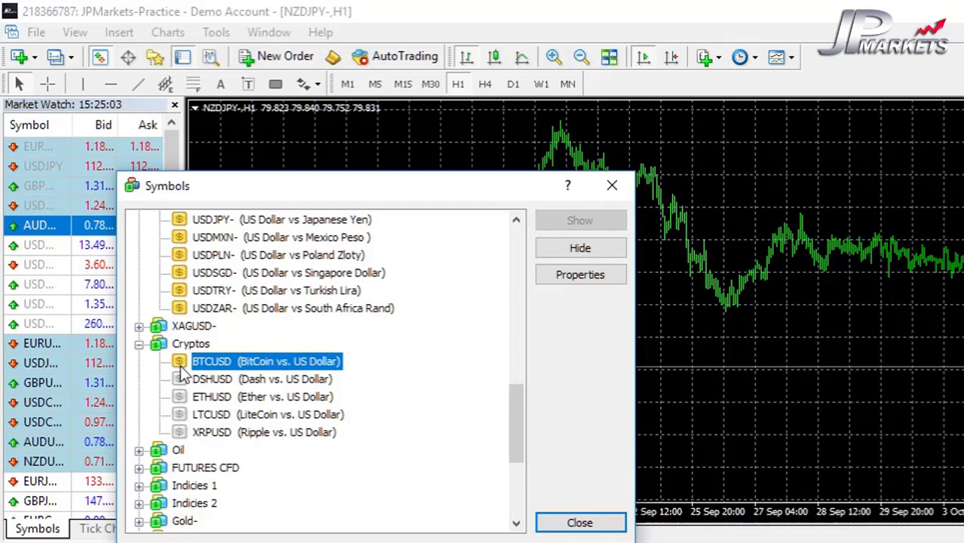
{"action": "left_click", "coordinate": [558, 524]}
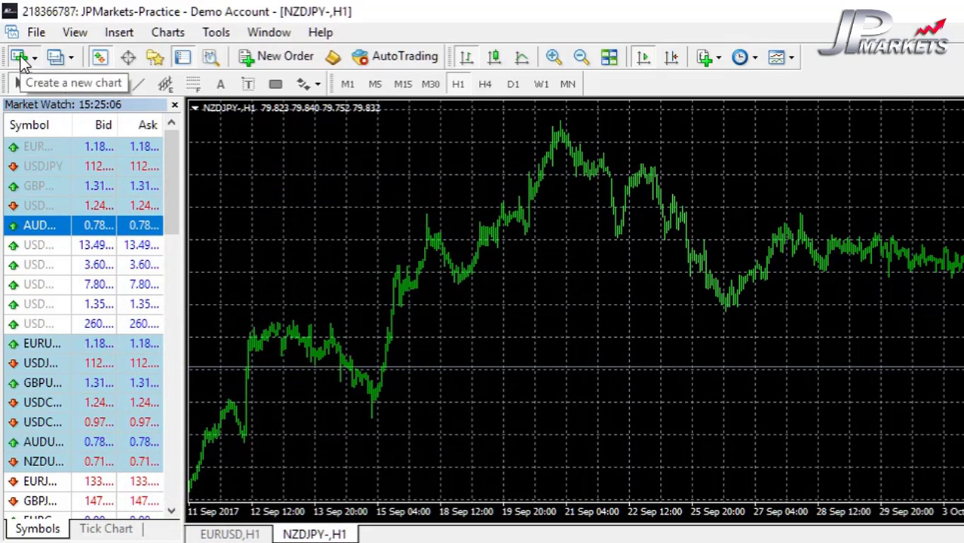
Step: Open a new chart for BTCUSD from the Cryptos symbol group
{"action": "left_click", "coordinate": [19, 58]}
{"action": "left_click", "coordinate": [86, 271]}
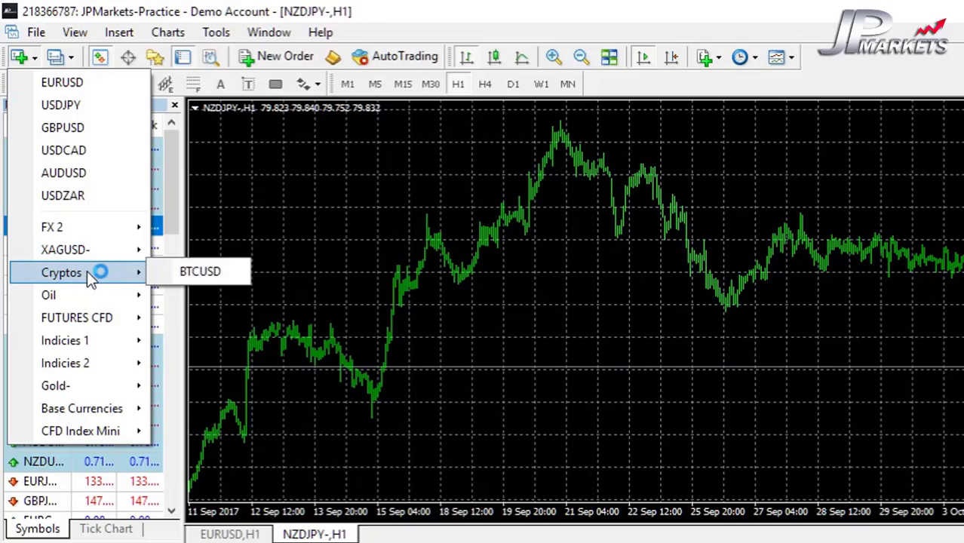
{"action": "left_click", "coordinate": [200, 273]}
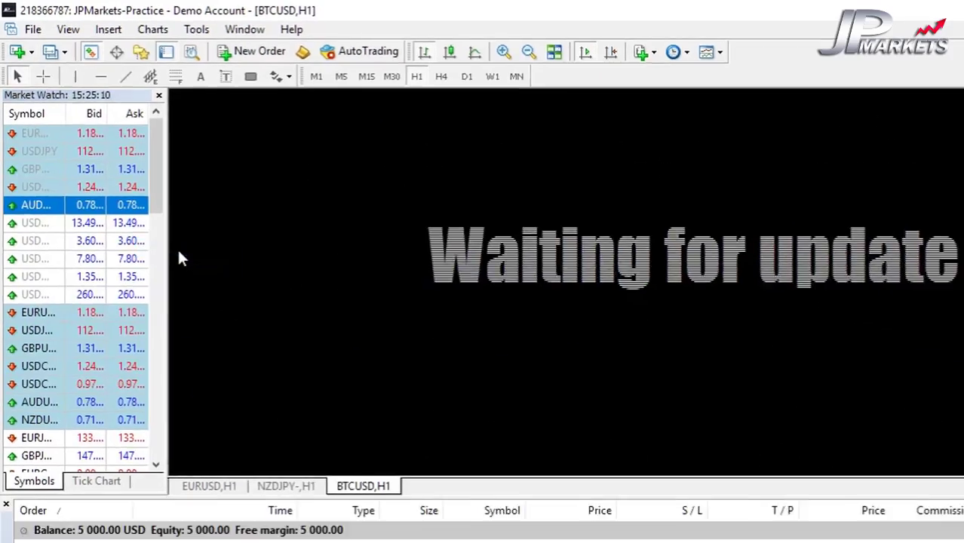
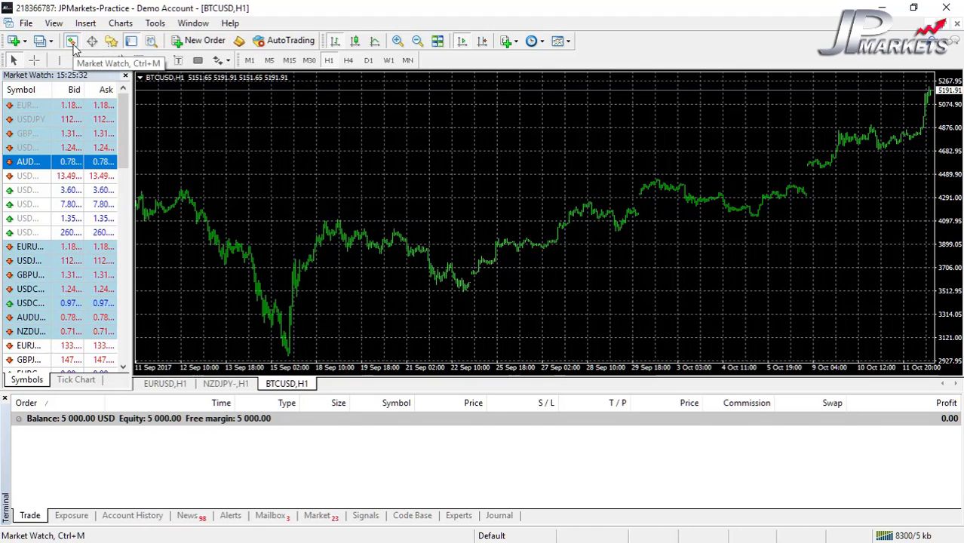
Step: Hide Market Watch and check the BTCUSD bar values in the Data Window, closing it when done
{"action": "left_click", "coordinate": [72, 42]}
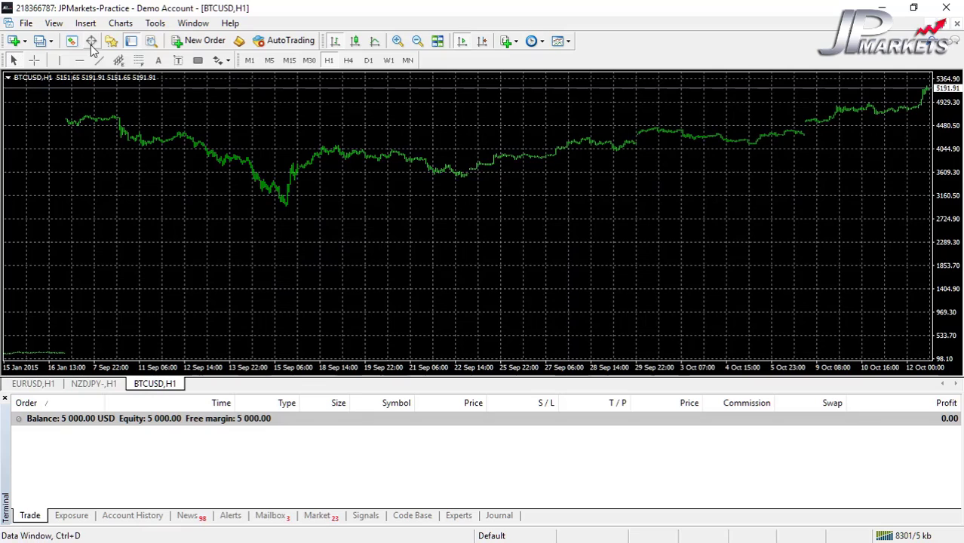
{"action": "left_click", "coordinate": [92, 42]}
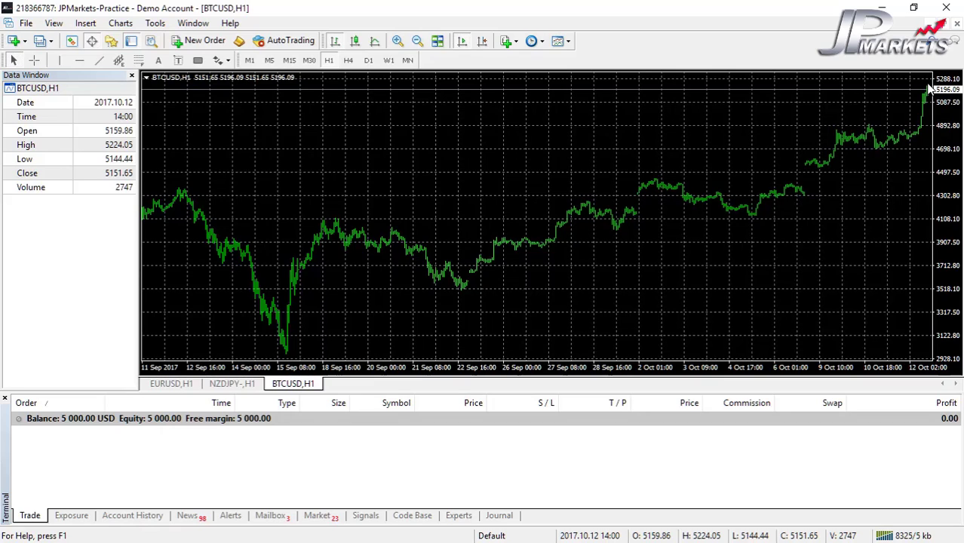
{"action": "left_click", "coordinate": [97, 43]}
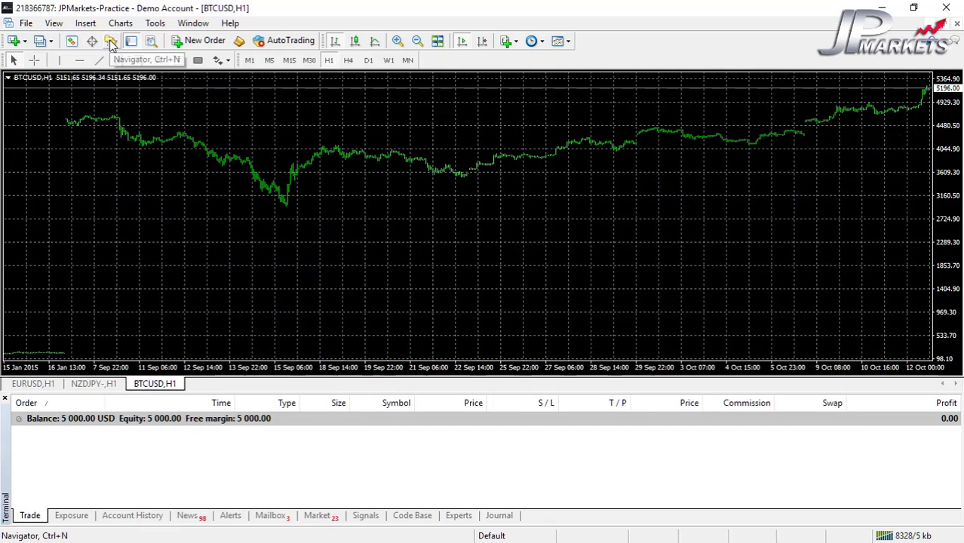
Step: Show the Navigator and expand Indicators to look through the available indicators
{"action": "left_click", "coordinate": [111, 42]}
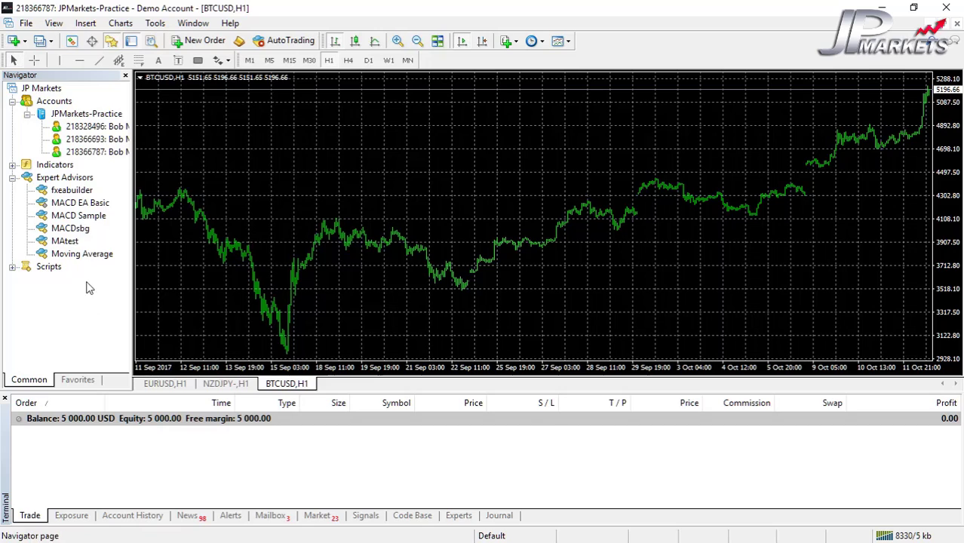
{"action": "left_click", "coordinate": [13, 166]}
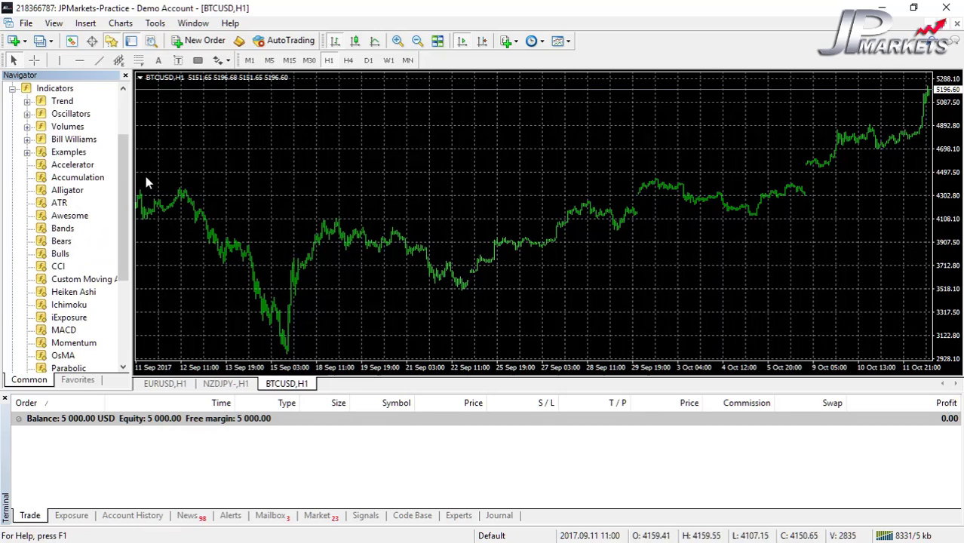
{"action": "left_click_drag", "start_coordinate": [126, 175], "coordinate": [121, 204]}
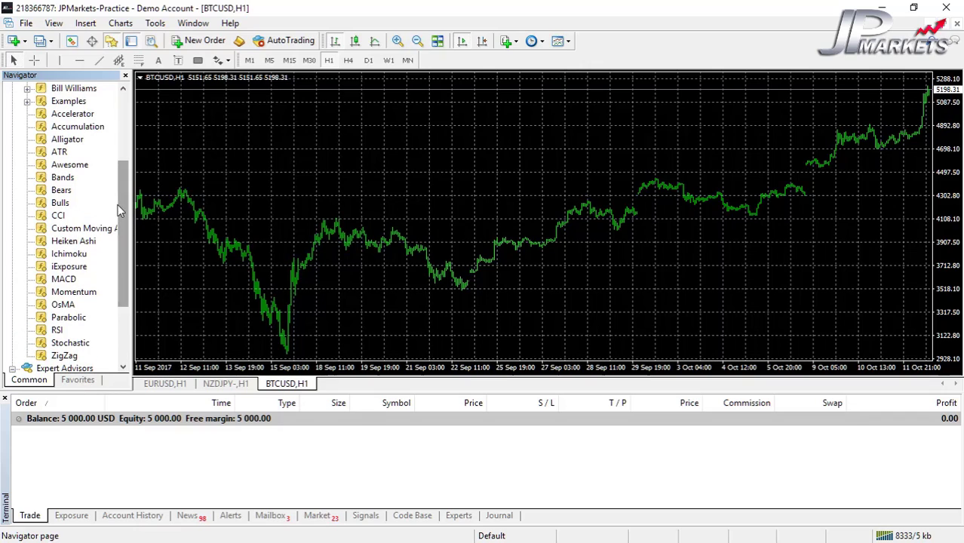
Step: Review the MACD indicator's common and input settings for the BTCUSD chart, cancel without adding it, and close the Navigator
{"action": "left_click", "coordinate": [58, 280]}
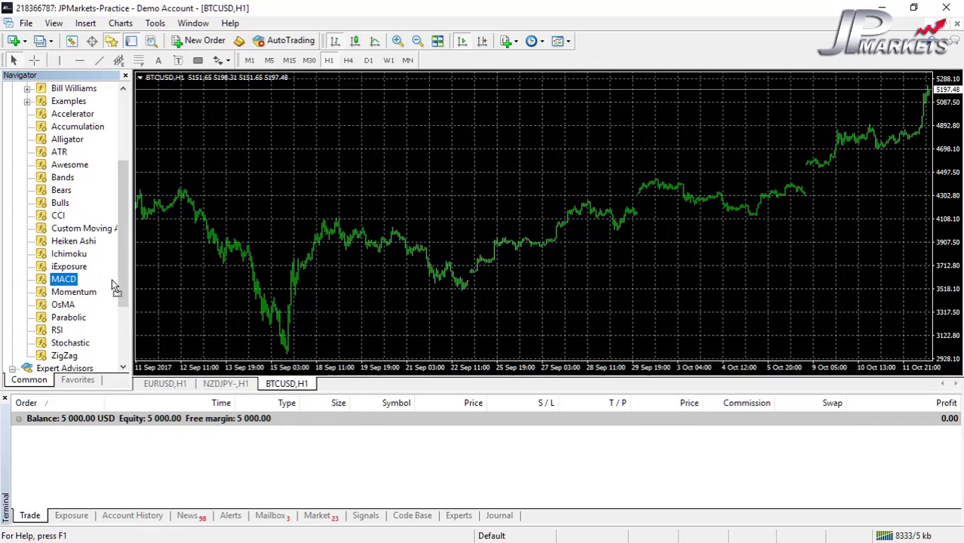
{"action": "left_click_drag", "start_coordinate": [339, 206], "coordinate": [337, 198]}
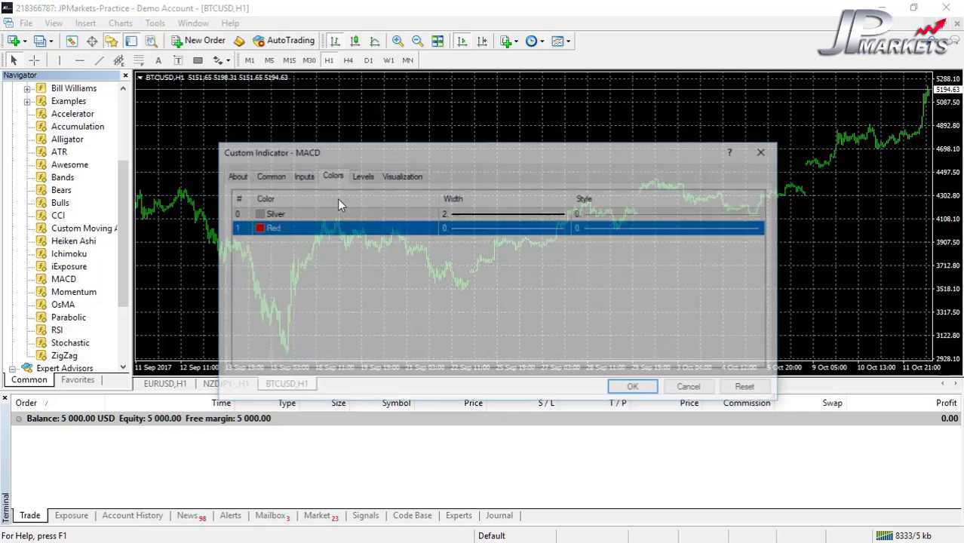
{"action": "left_click", "coordinate": [234, 176]}
{"action": "left_click", "coordinate": [266, 176]}
{"action": "left_click", "coordinate": [304, 179]}
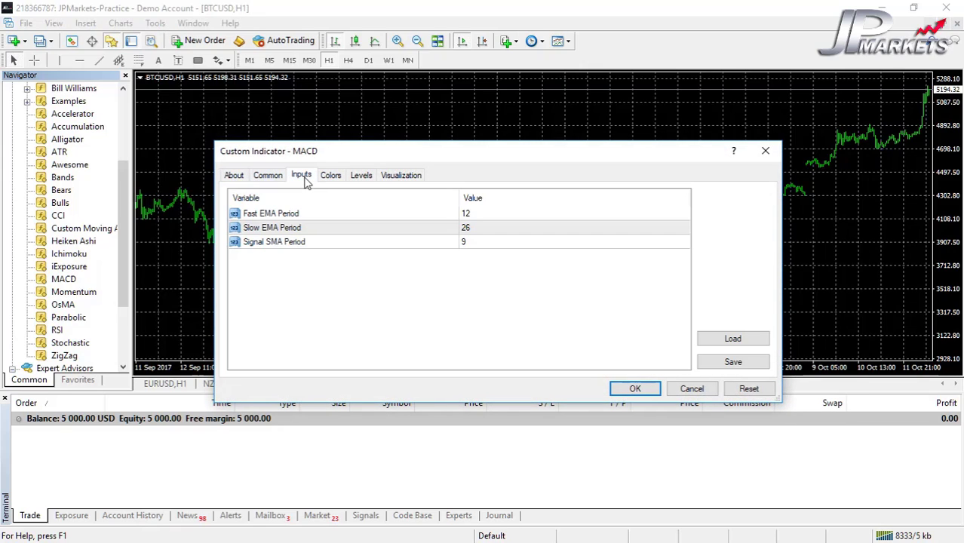
{"action": "left_click", "coordinate": [691, 389]}
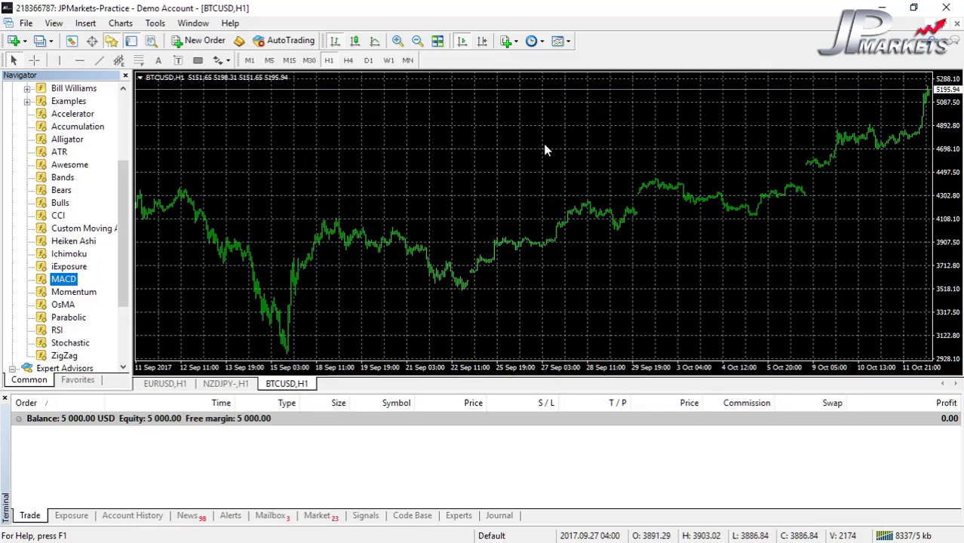
{"action": "left_click", "coordinate": [125, 77]}
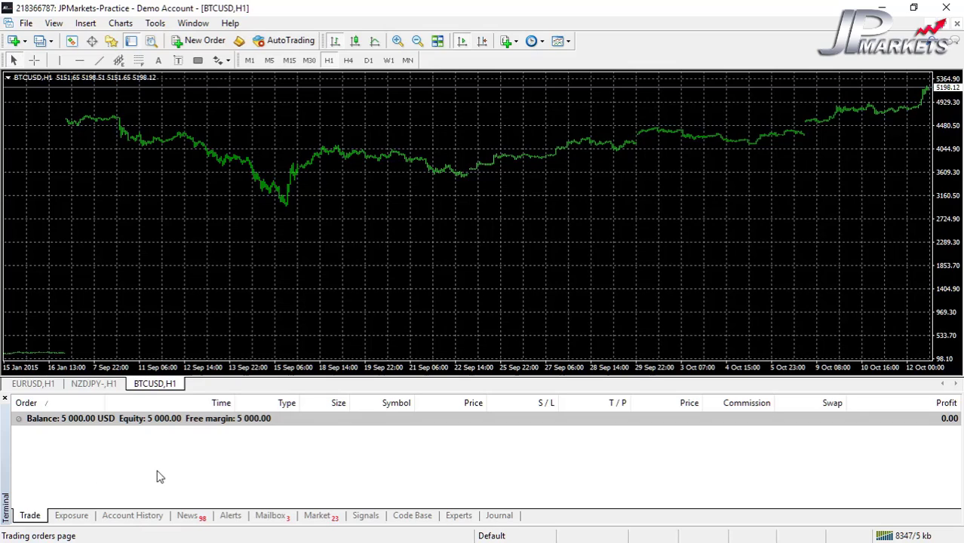
Step: Hide the Terminal and, from the EURUSD,H1 chart, review the Strategy Tester settings, closing the tester when done
{"action": "left_click", "coordinate": [130, 41]}
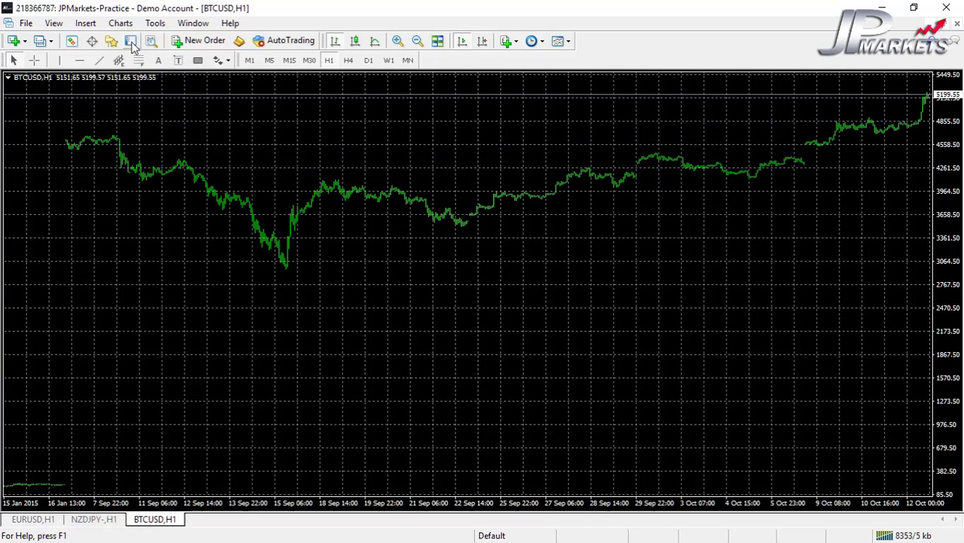
{"action": "left_click", "coordinate": [42, 522]}
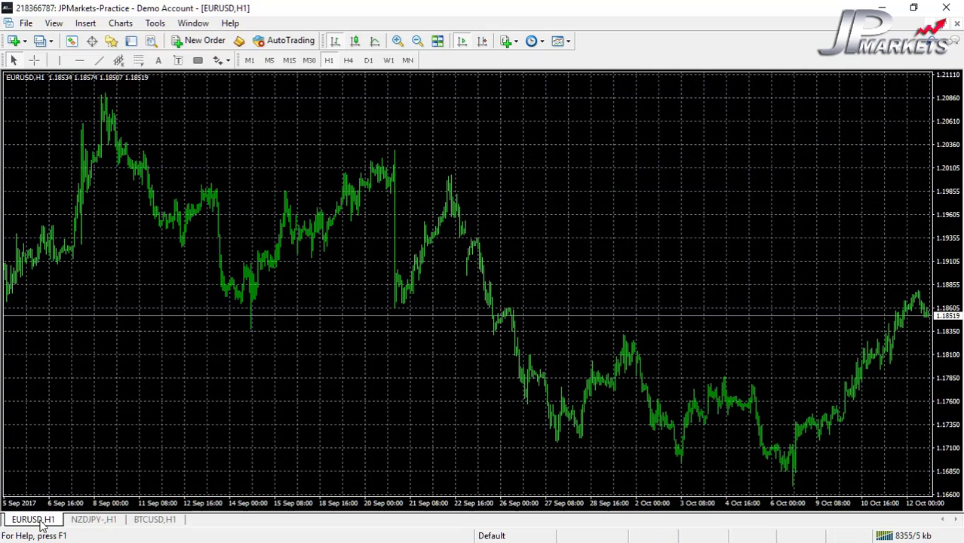
{"action": "left_click", "coordinate": [151, 42]}
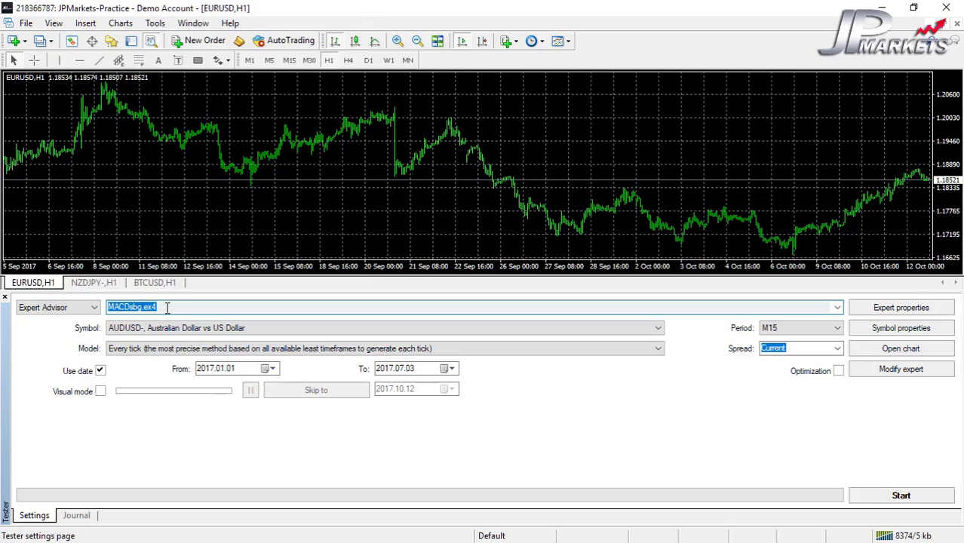
{"action": "left_click", "coordinate": [4, 299]}
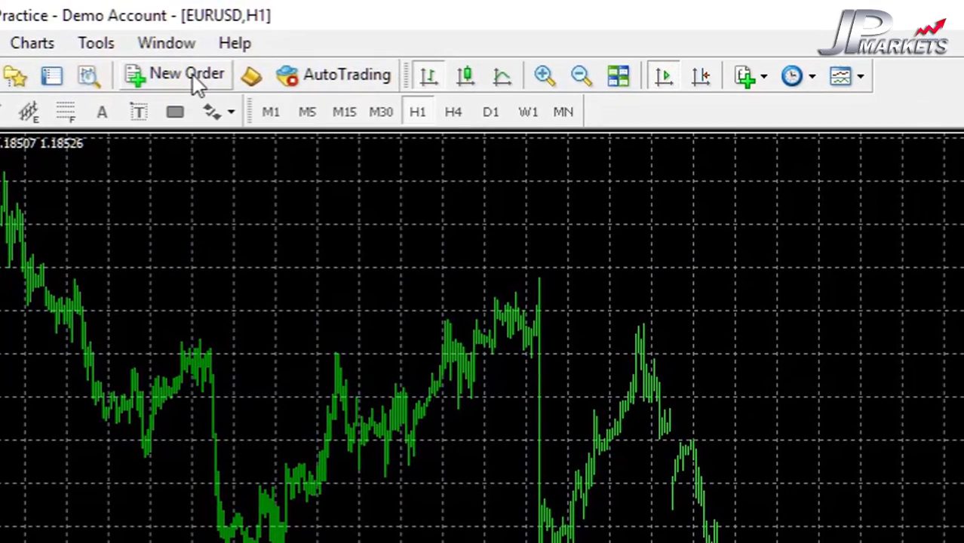
Step: Look over the new order form for EURUSD- and close it without placing a trade
{"action": "left_click", "coordinate": [189, 76]}
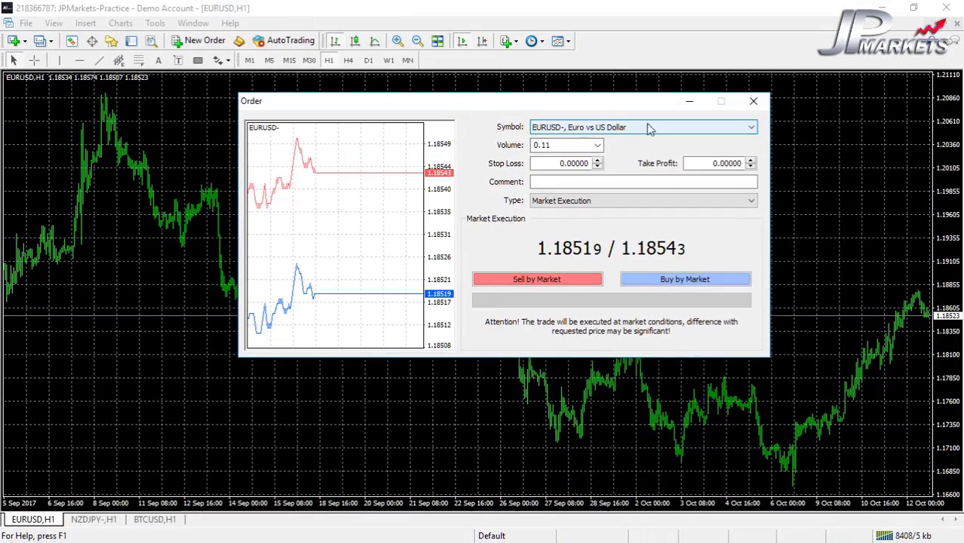
{"action": "left_click", "coordinate": [753, 101]}
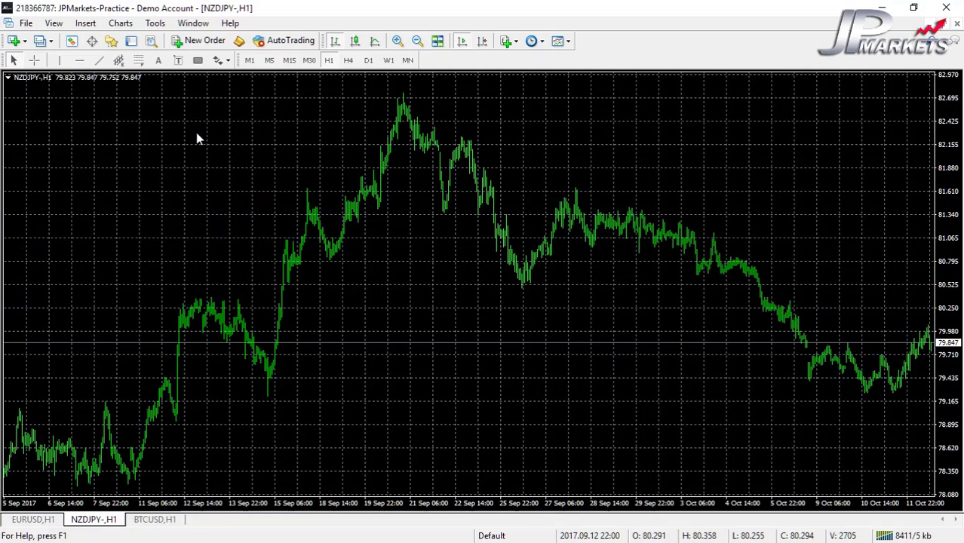
Step: Place a market execution buy order for NZDJPY- with a volume of 1.00 and dismiss the execution result
{"action": "left_click", "coordinate": [204, 42]}
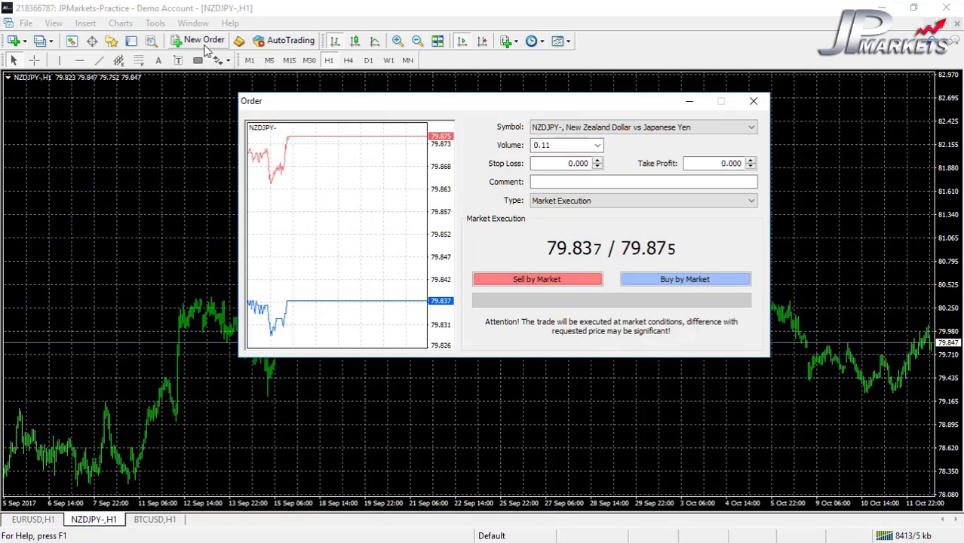
{"action": "left_click", "coordinate": [571, 130]}
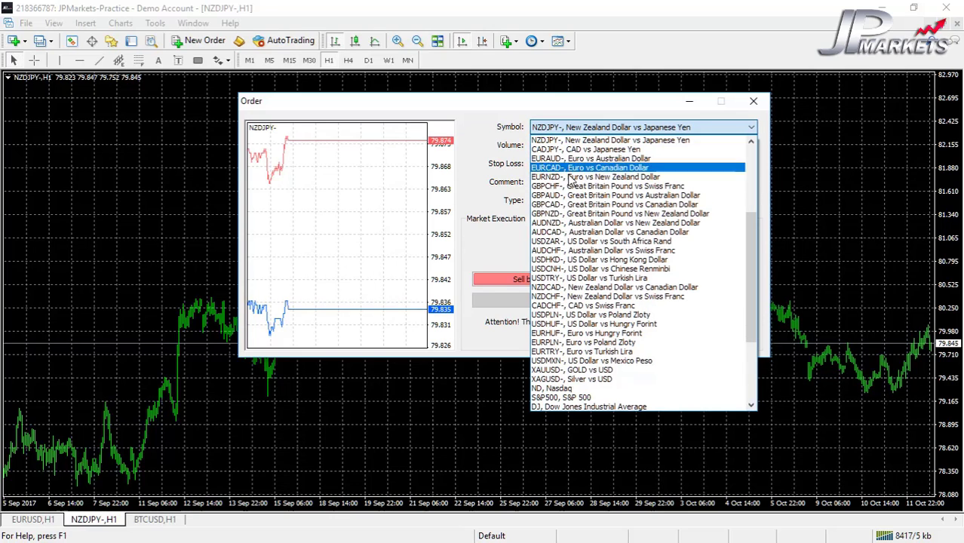
{"action": "left_click", "coordinate": [551, 141]}
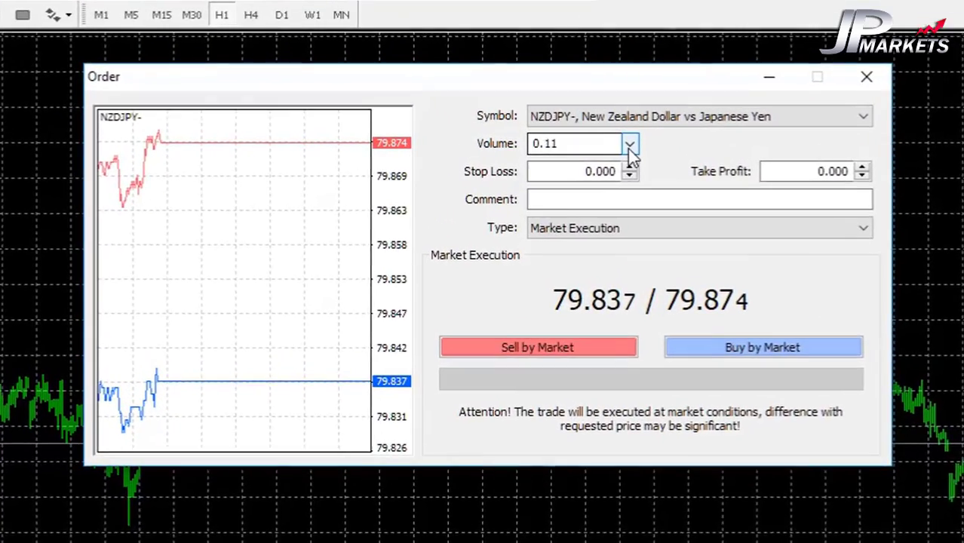
{"action": "left_click", "coordinate": [597, 146]}
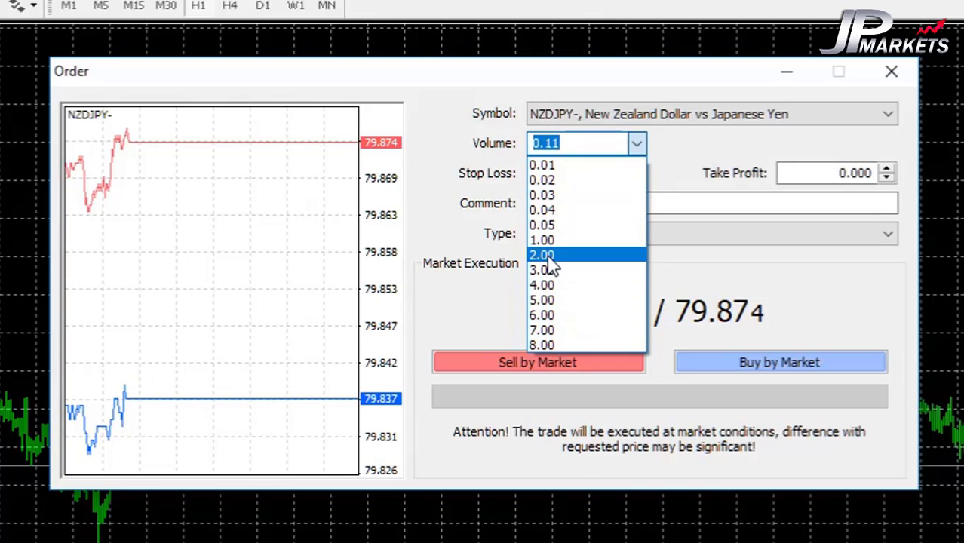
{"action": "left_click", "coordinate": [549, 241]}
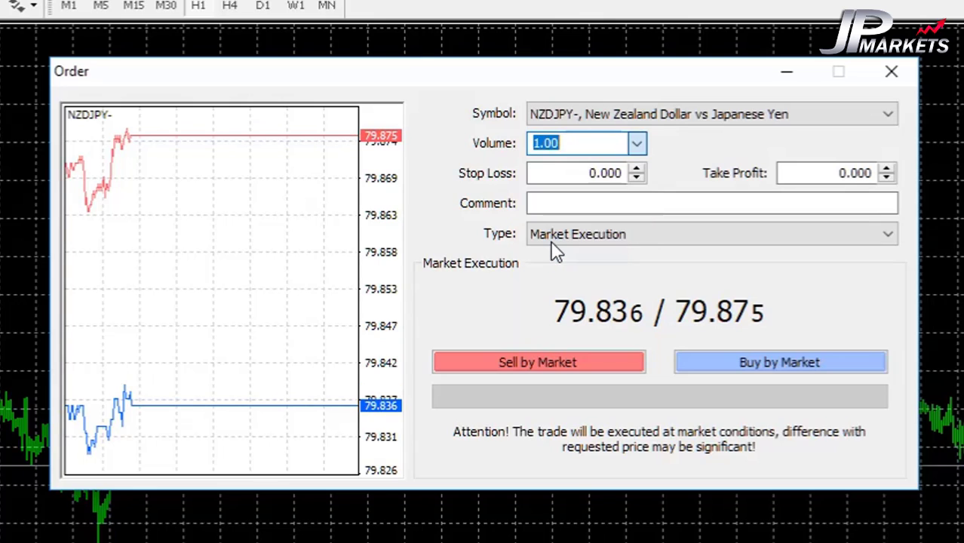
{"action": "left_click", "coordinate": [579, 143]}
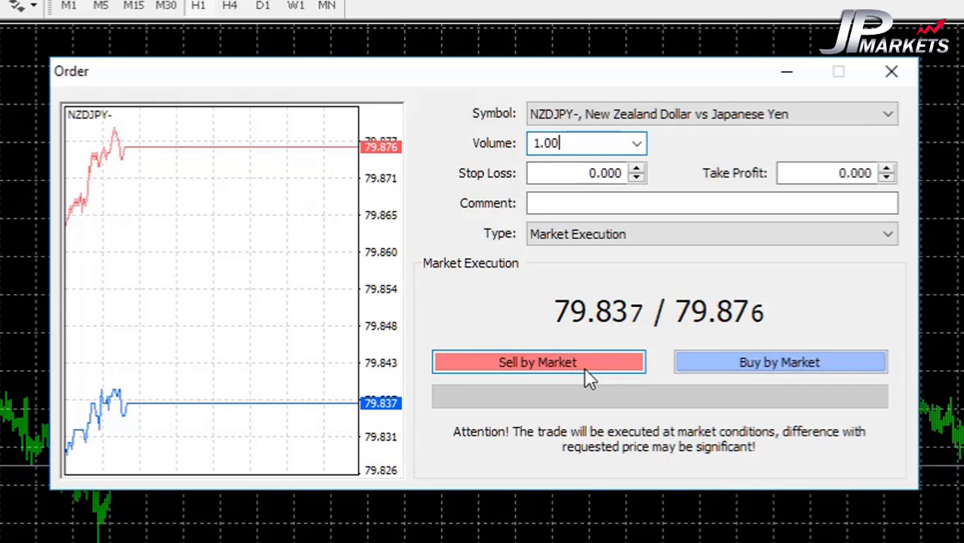
{"action": "left_click", "coordinate": [738, 361]}
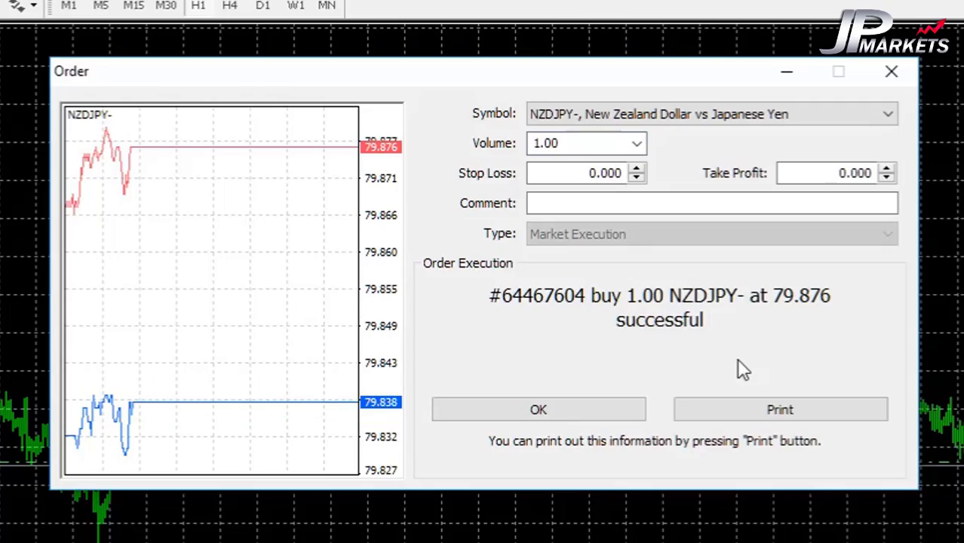
{"action": "left_click", "coordinate": [560, 419]}
Step: Place a market execution sell order for NZDJPY- with a volume of 1.00 and dismiss the execution result
{"action": "key", "text": "F9"}
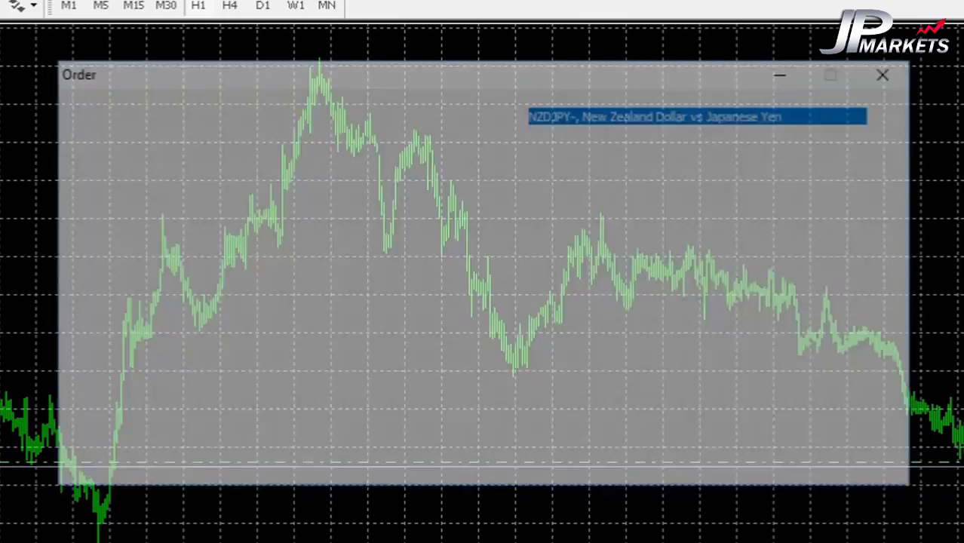
{"action": "left_click", "coordinate": [523, 356]}
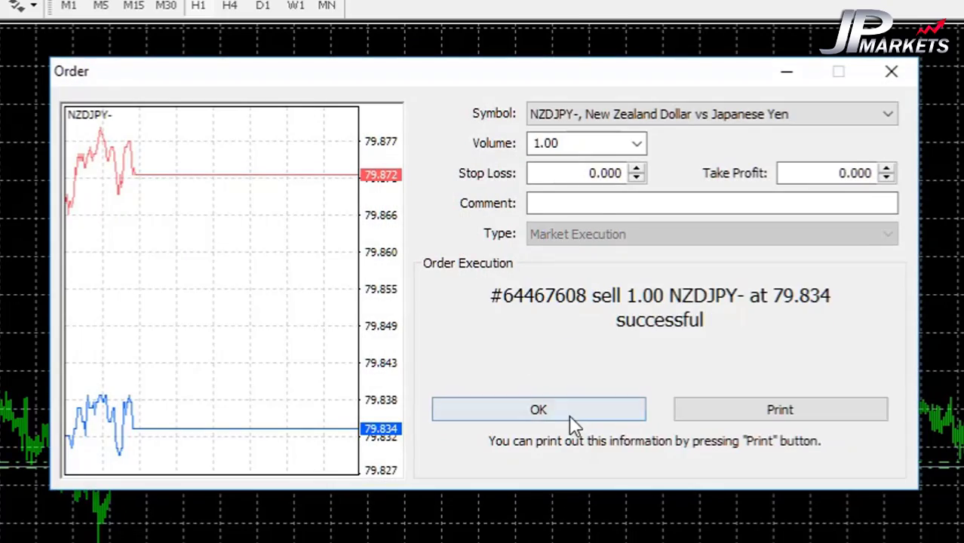
{"action": "left_click", "coordinate": [570, 416]}
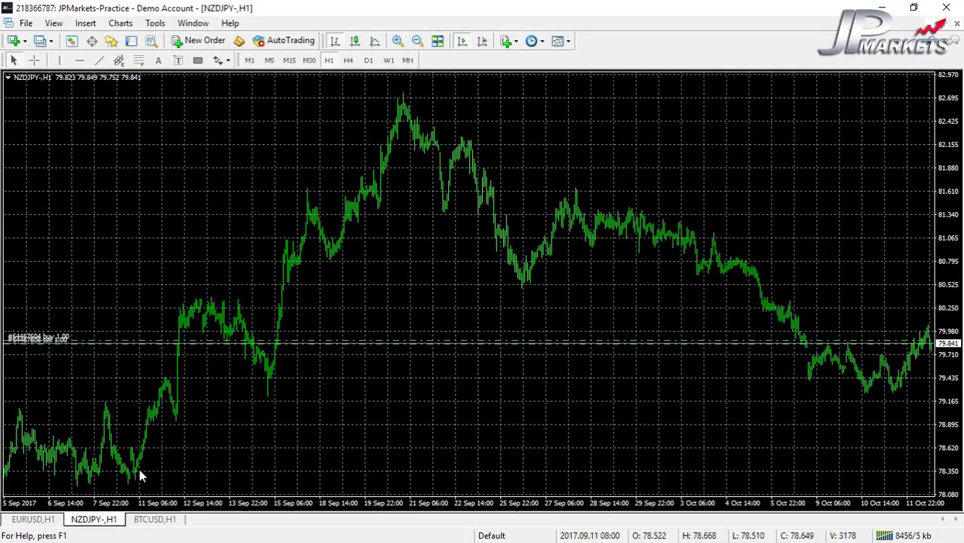
Step: Show the Terminal to examine the open NZDJPY- buy and sell trades alongside their order lines on the chart
{"action": "left_click", "coordinate": [131, 40]}
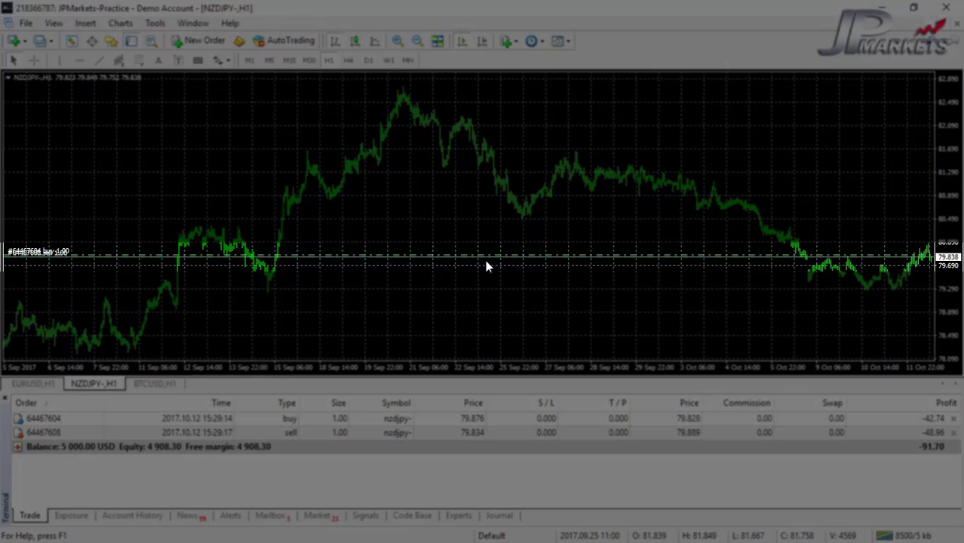
{"action": "left_click_drag", "start_coordinate": [487, 256], "coordinate": [514, 258]}
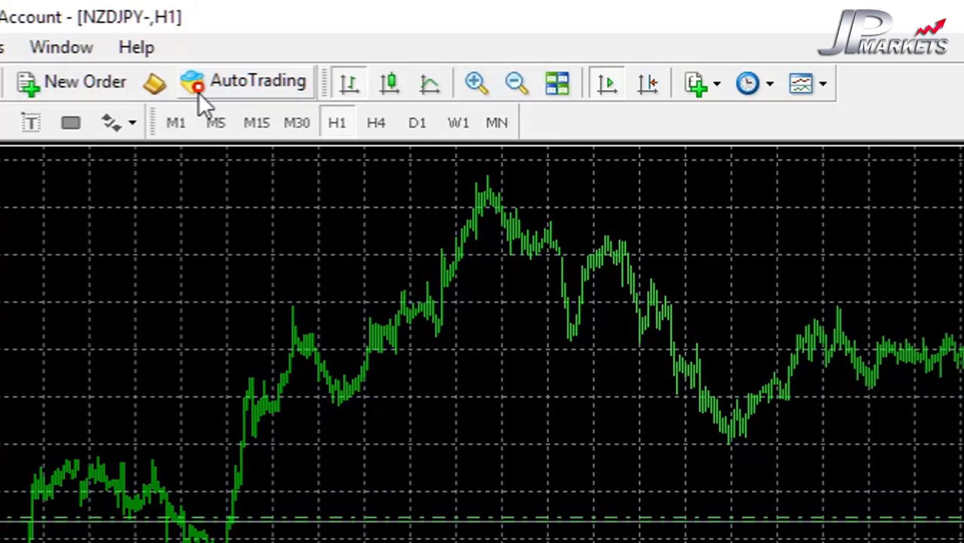
Step: Enable AutoTrading for the trading platform
{"action": "left_click", "coordinate": [198, 92]}
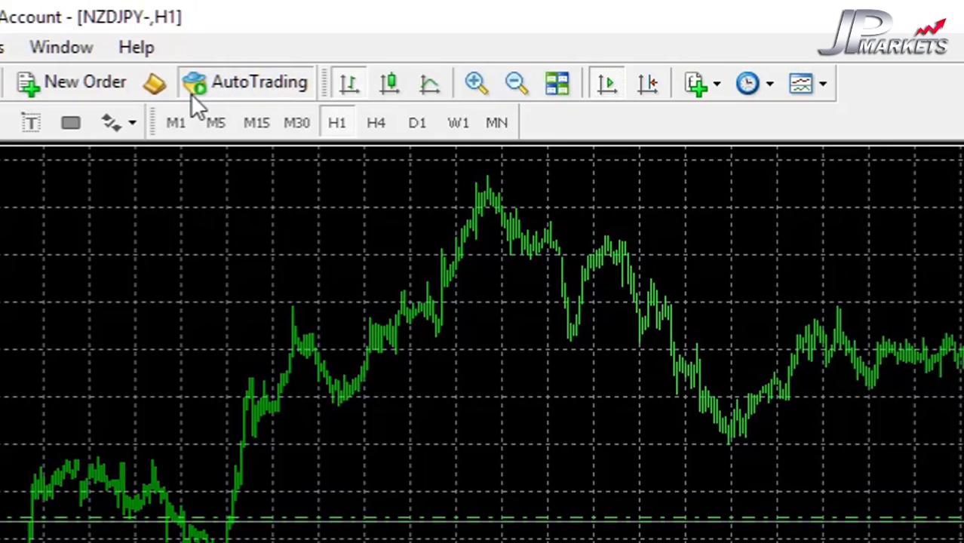